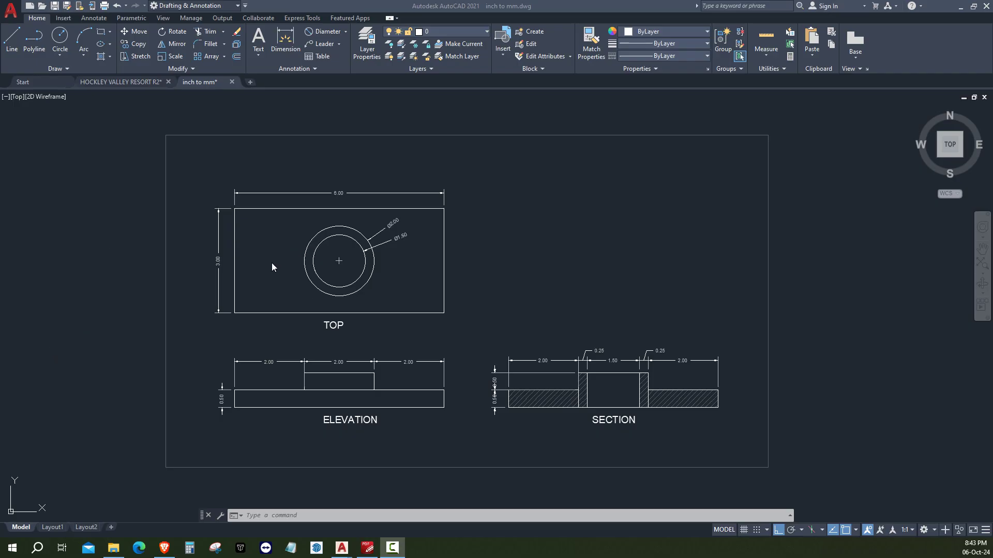
# Zoom and pan to frame the whole TOP view and the lower views.
pyautogui.scroll(5, 228, 265)
pyautogui.scroll(1, 224, 296)
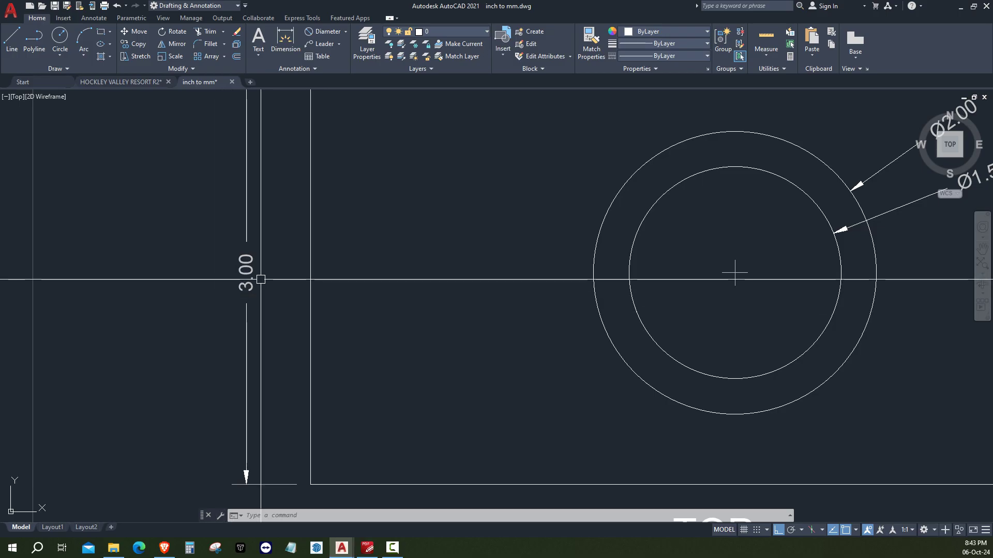
pyautogui.scroll(-3, 436, 317)
pyautogui.moveTo(437, 317); pyautogui.dragTo(319, 366, button='middle')
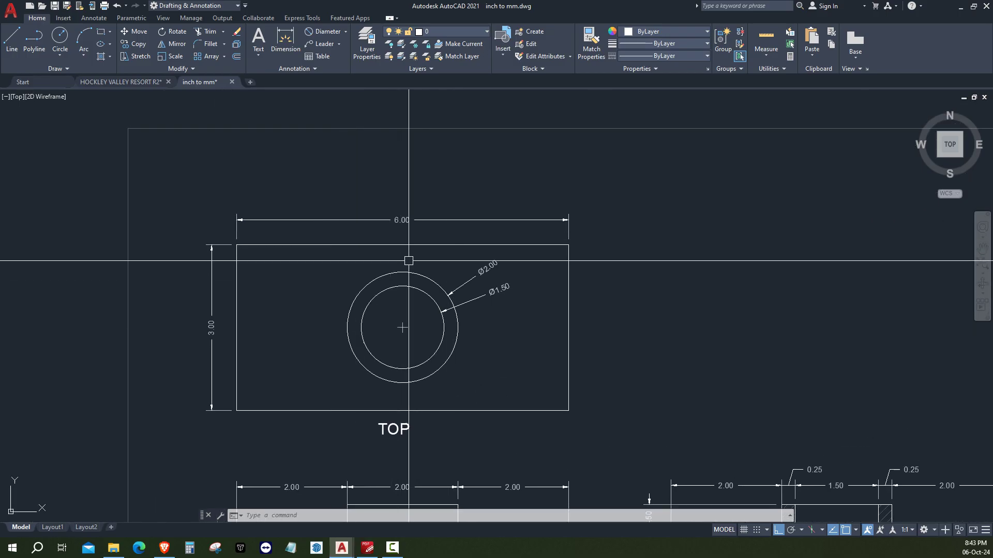
pyautogui.moveTo(274, 323); pyautogui.dragTo(225, 282, button='middle')
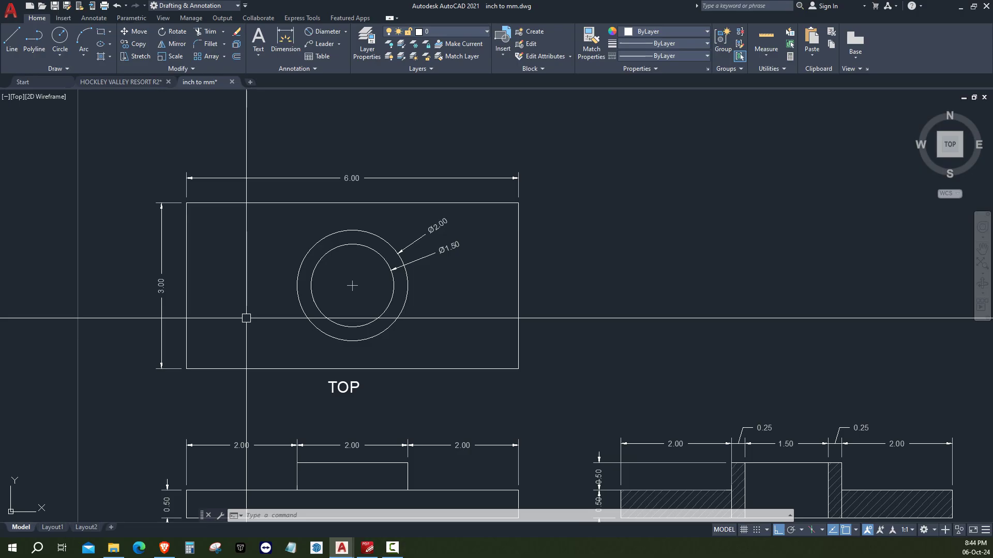
# Check the current drawing units with UNITS, closing without changes, then frame the ELEVATION and SECTION views.
pyautogui.write('UNI')
pyautogui.write('TS')
pyautogui.press('Return')
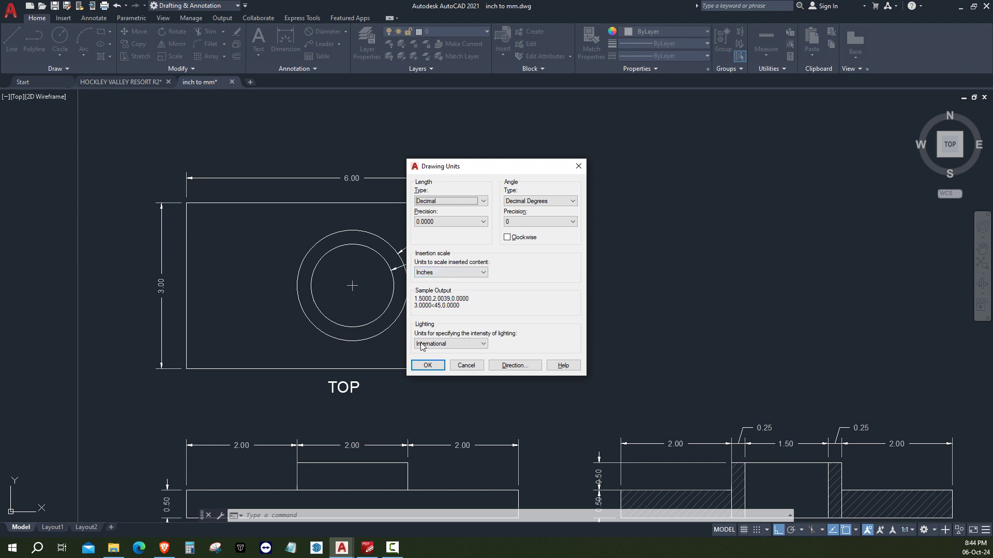
pyautogui.click(466, 366)
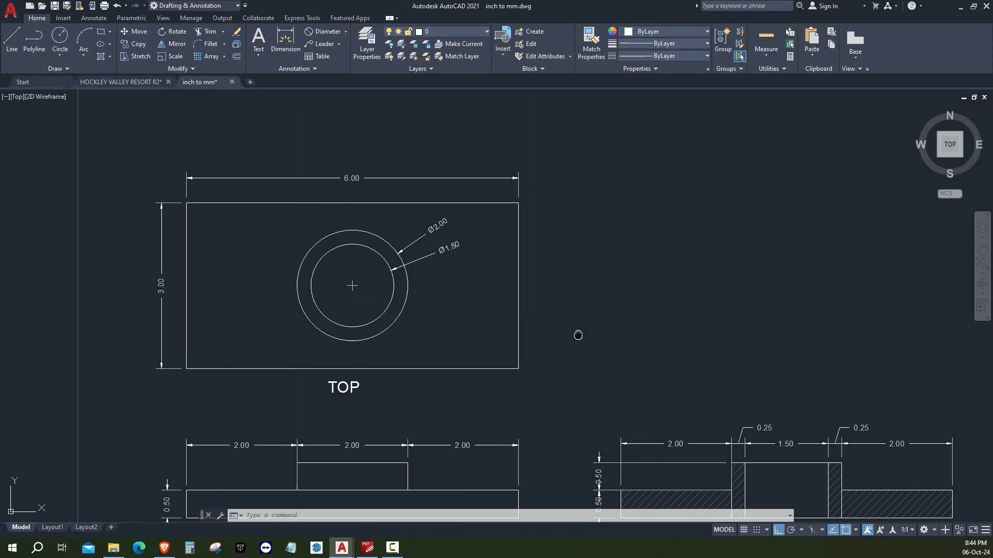
pyautogui.moveTo(576, 335); pyautogui.dragTo(527, 281, button='middle')
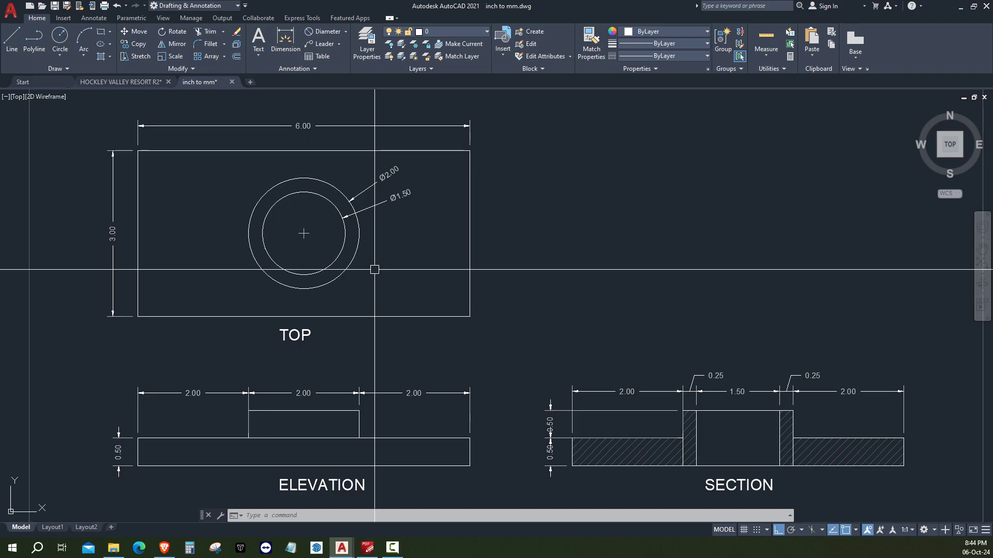
# Start a new drawing from the acadiso metric template, then cancel it.
pyautogui.click(10, 9)
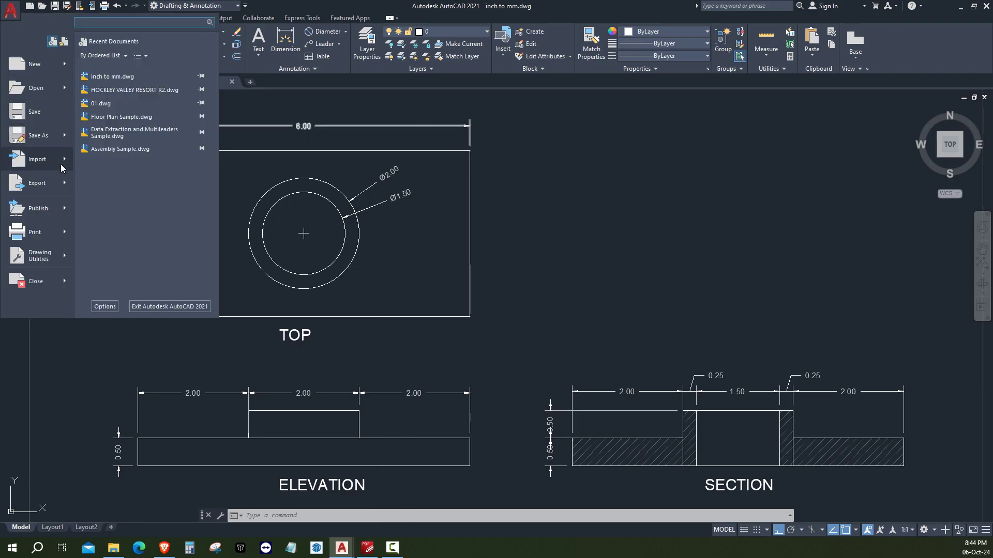
pyautogui.press('Escape')
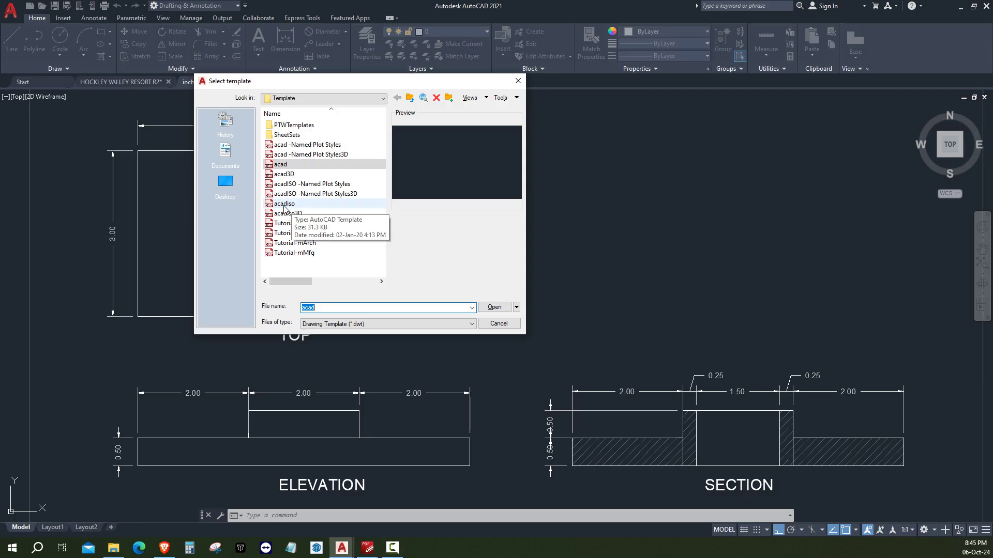
pyautogui.click(286, 206)
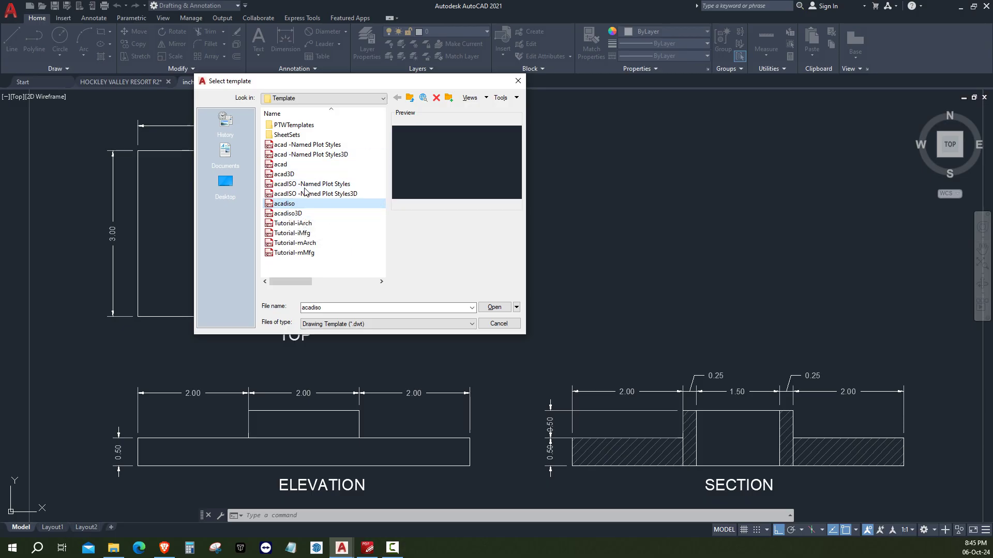
pyautogui.click(498, 324)
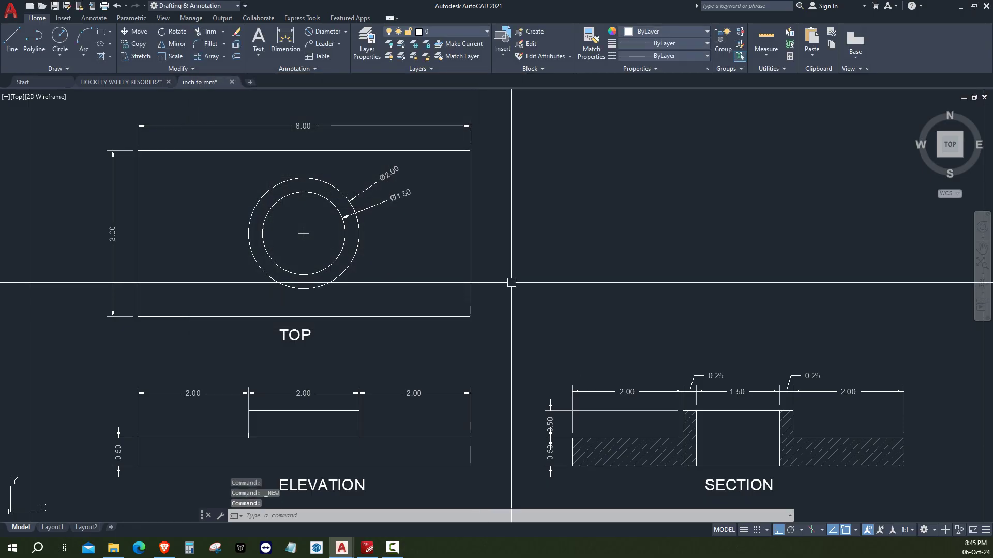
pyautogui.click(511, 287)
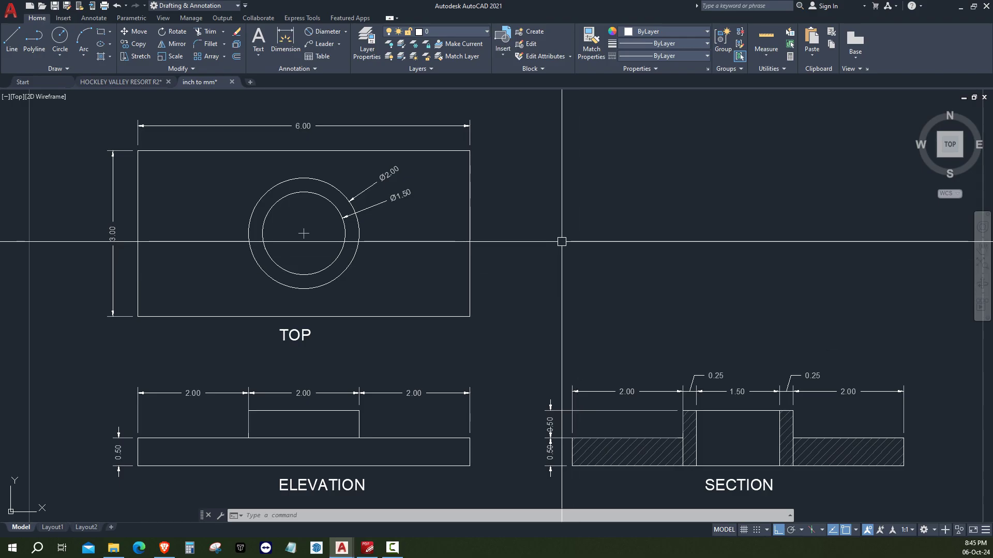
# Review the Standard dimension style's primary units, closing without changes.
pyautogui.write('d')
pyautogui.press('Return')
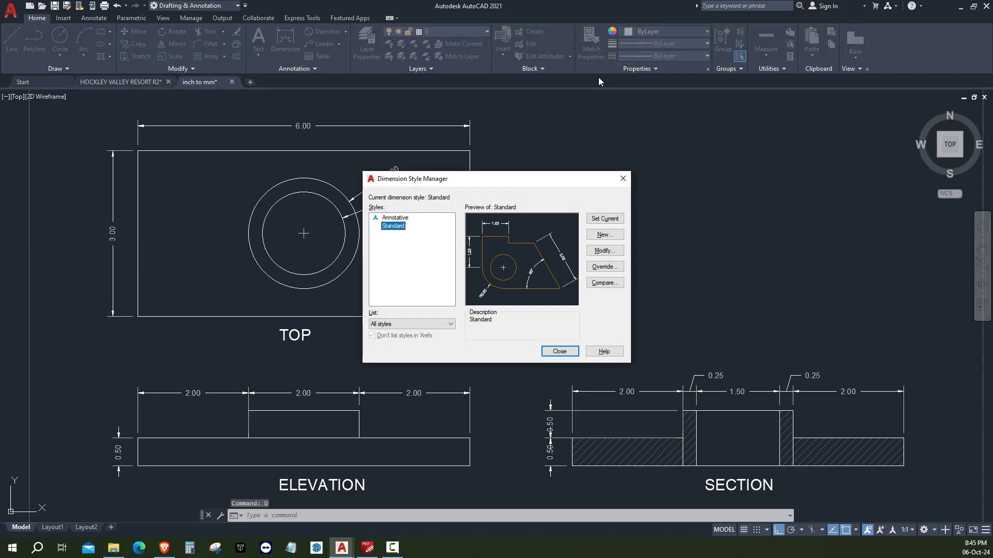
pyautogui.click(604, 250)
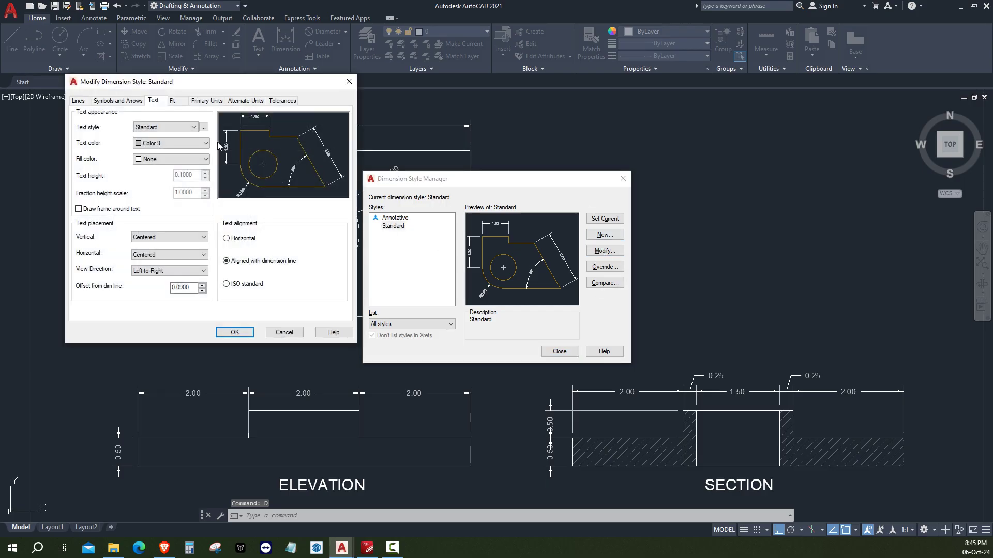
pyautogui.click(206, 100)
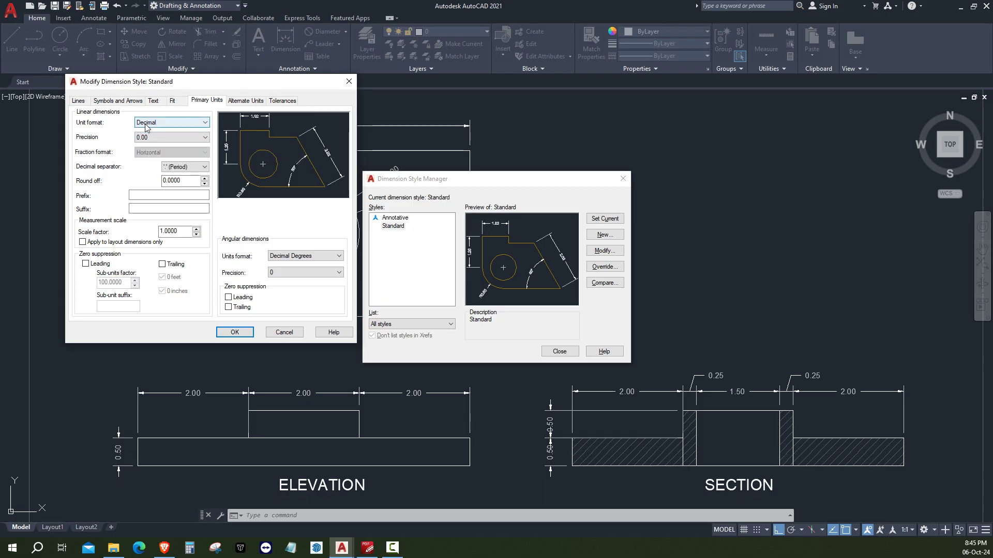
pyautogui.click(284, 332)
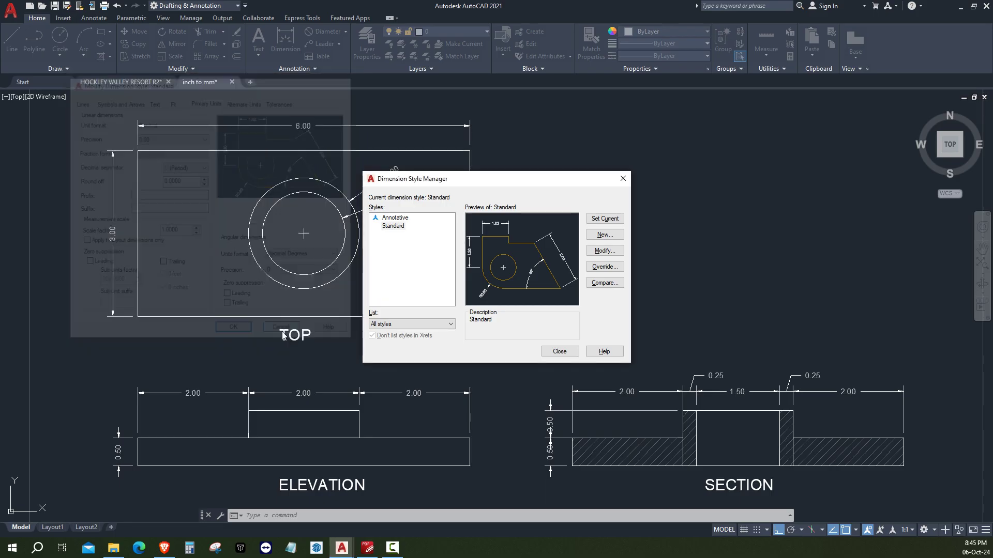
pyautogui.click(566, 353)
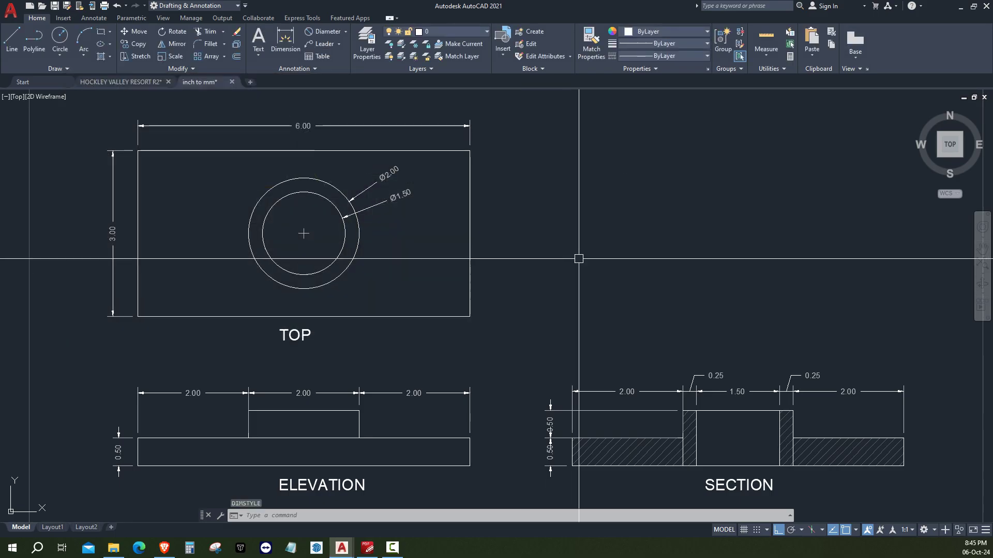
pyautogui.click(542, 282)
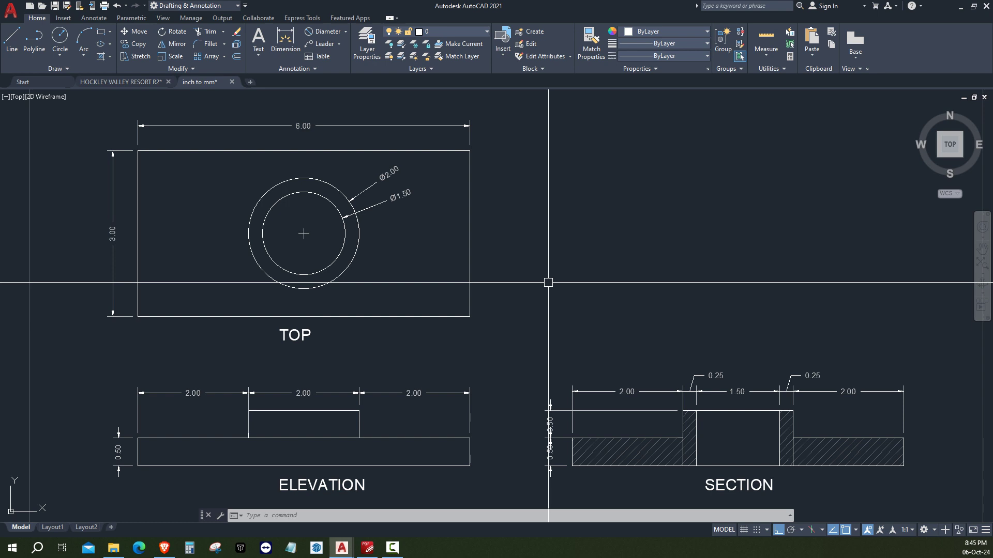
# Run -DWGUNITS and enter 3 (Millimeters) as the length unit.
pyautogui.write('DWG')
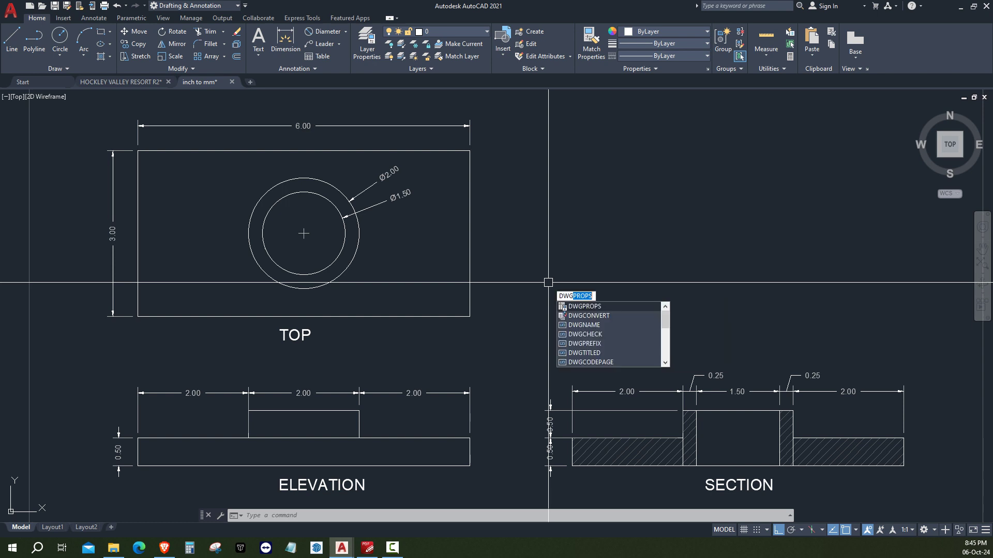
pyautogui.write('un')
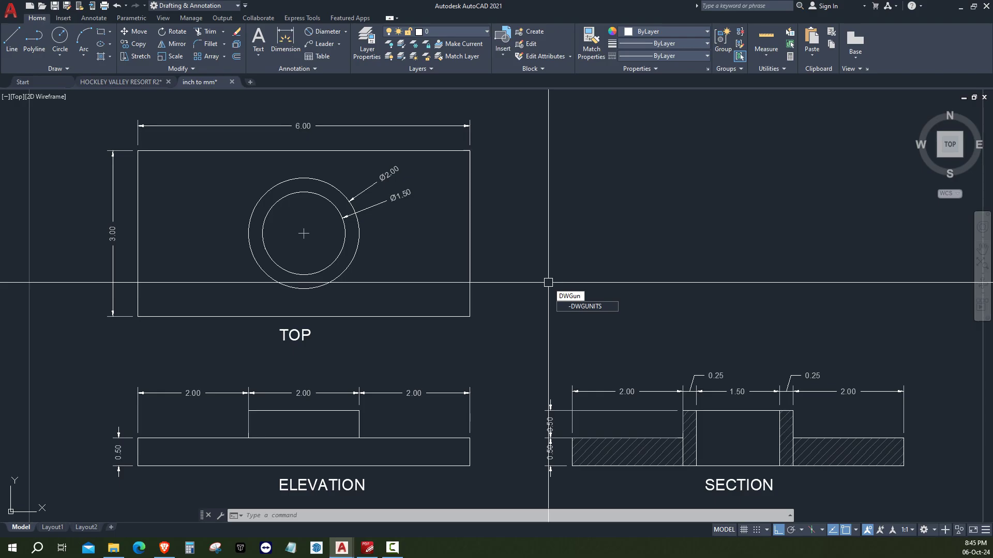
pyautogui.press('Return')
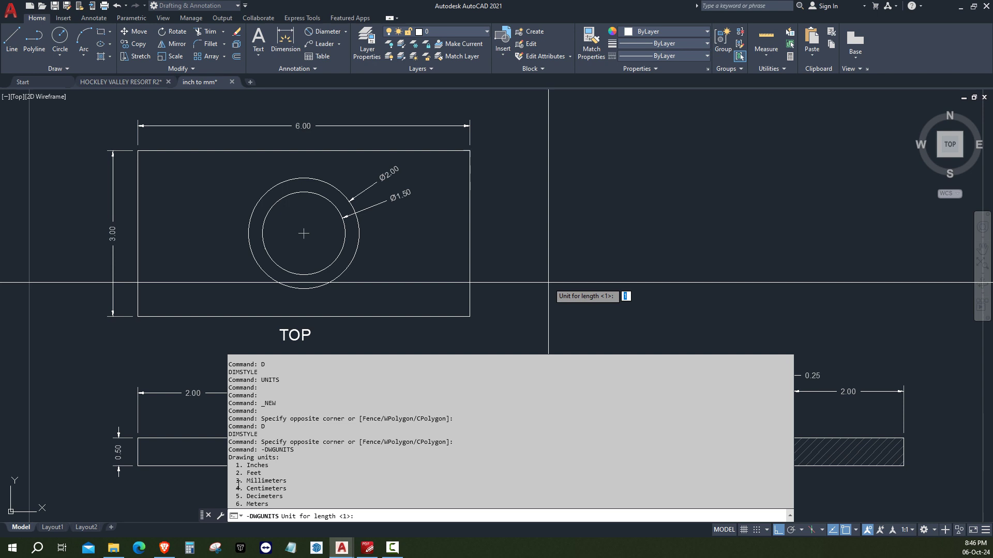
pyautogui.write('3')
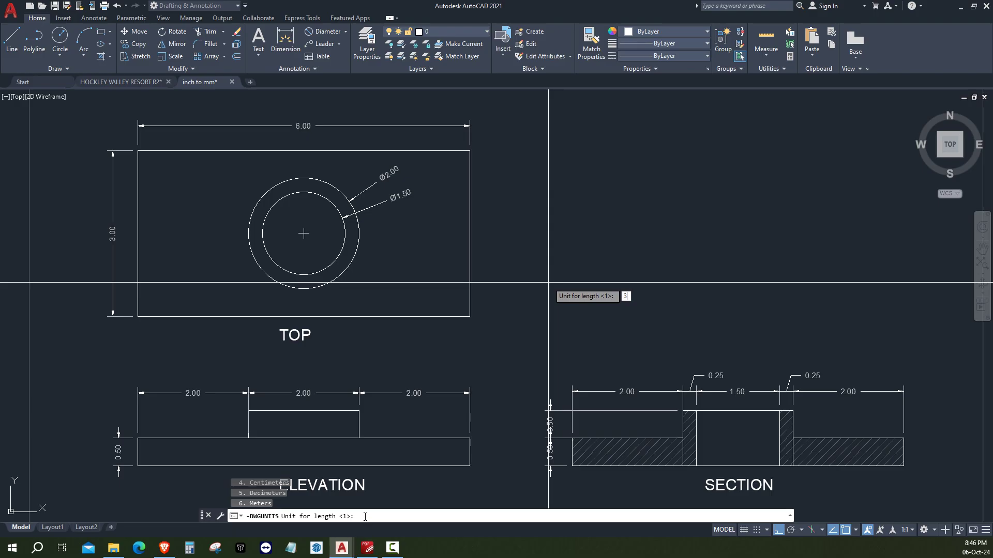
pyautogui.write('3')
pyautogui.press('BackSpace')
# Confirm millimetres, keep Decimal display format, and enter precision 2.
pyautogui.press('Return')
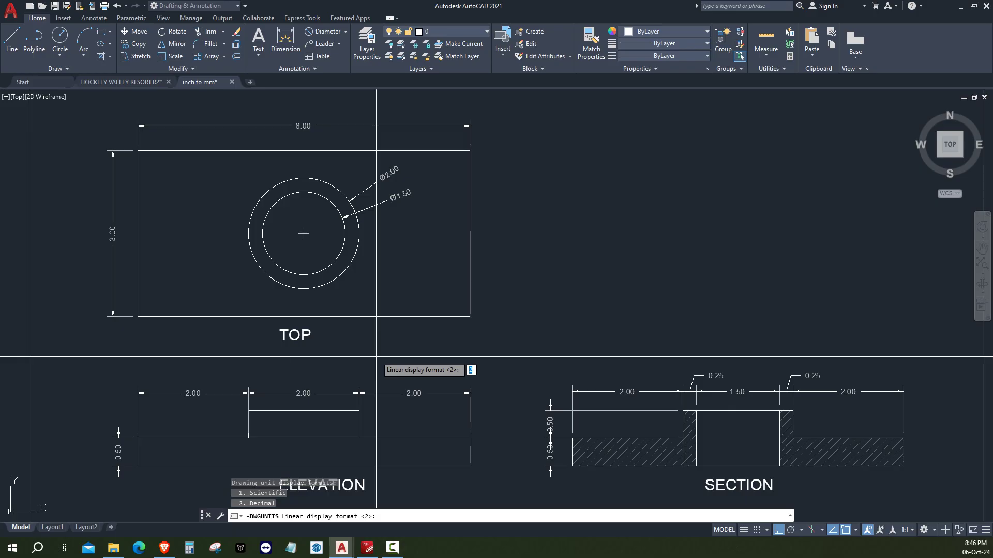
pyautogui.press('Return')
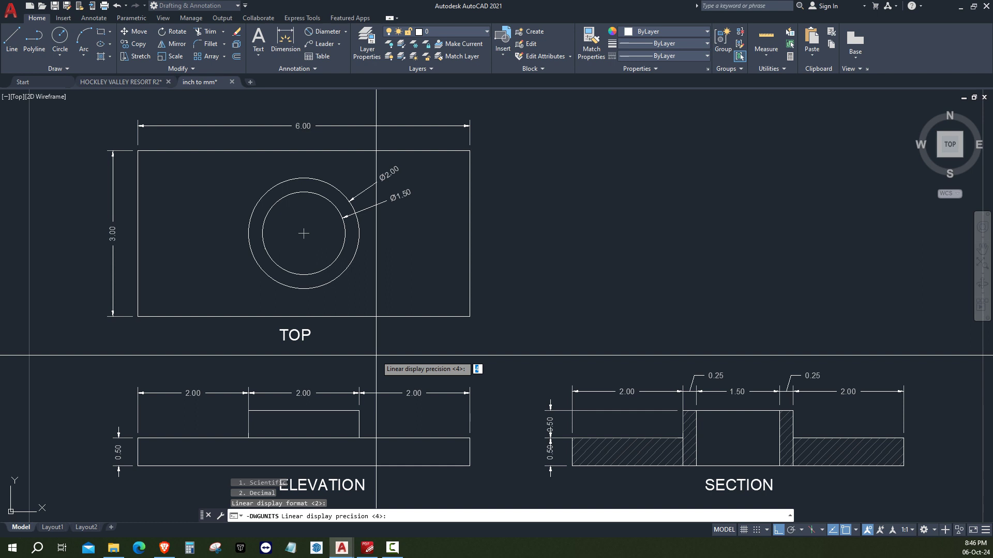
pyautogui.write('2')
# Accept precision 2 and Yes to all scaling prompts, rescaling objects including paper space.
pyautogui.press('Return')
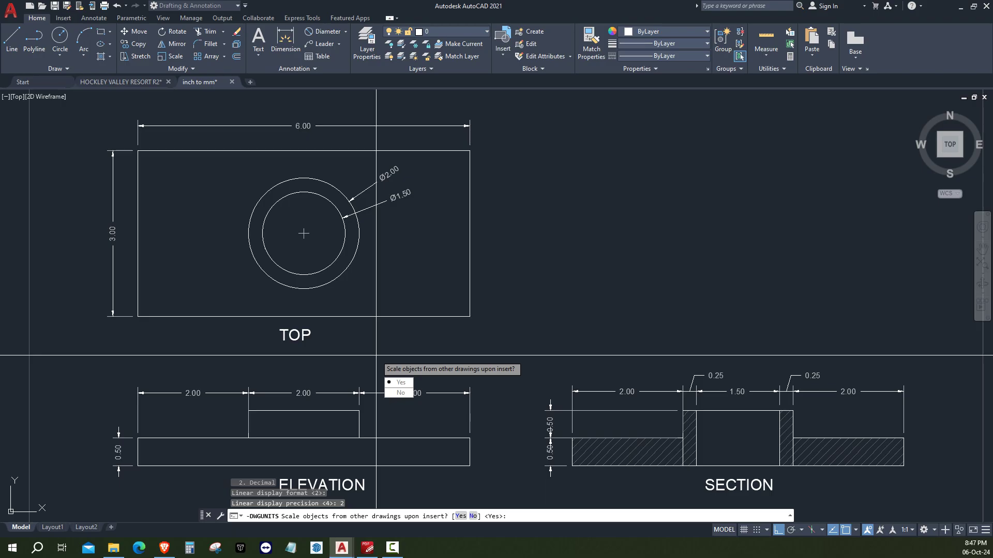
pyautogui.press('Return')
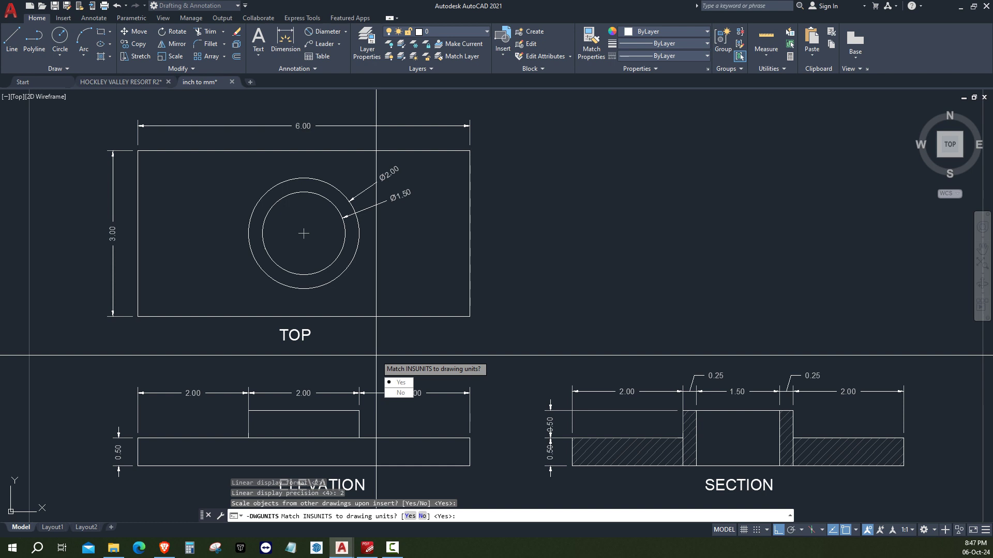
pyautogui.press('Return')
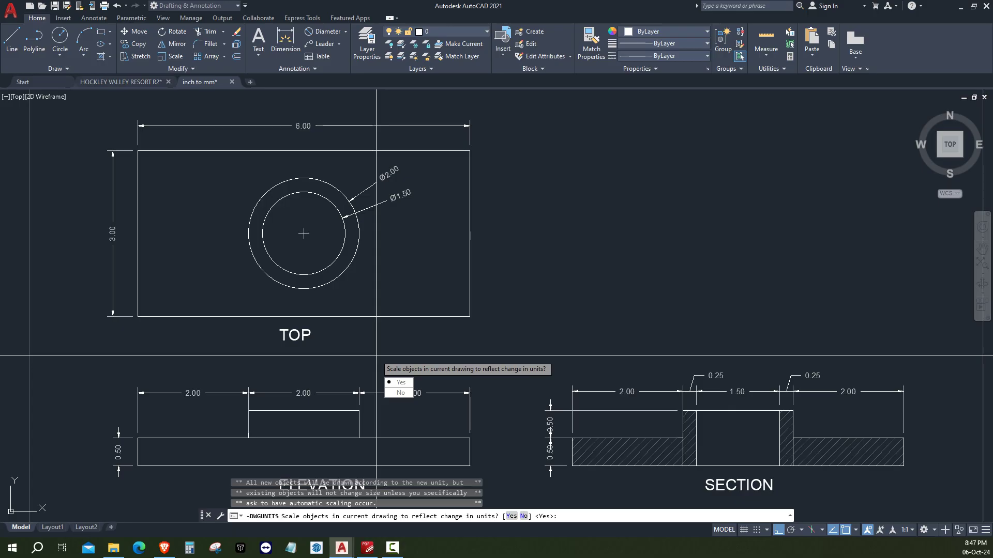
pyautogui.press('Return')
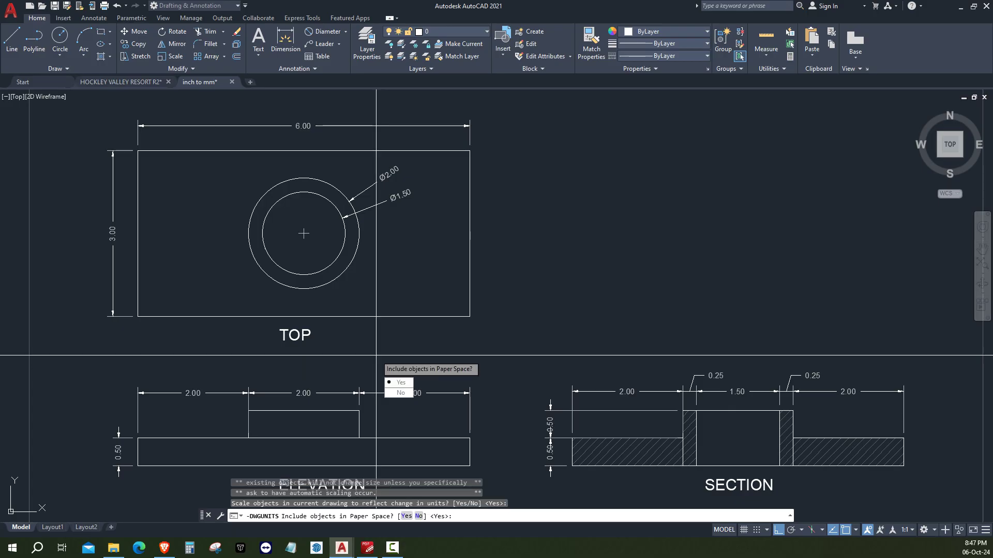
pyautogui.press('Return')
pyautogui.scroll(-3, 297, 288)
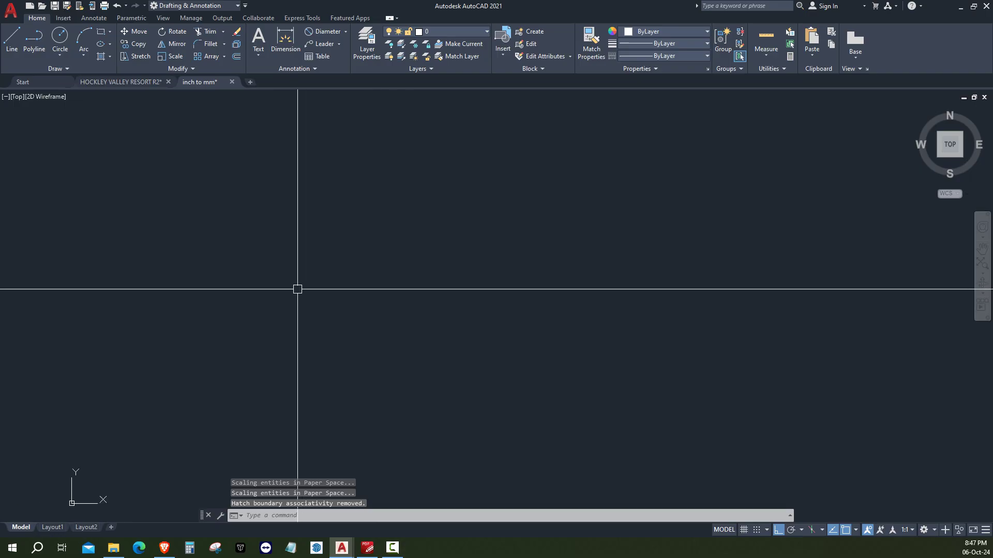
pyautogui.scroll(-3, 261, 349)
pyautogui.scroll(-3, 261, 349)
pyautogui.scroll(3, 332, 336)
pyautogui.scroll(3, 270, 277)
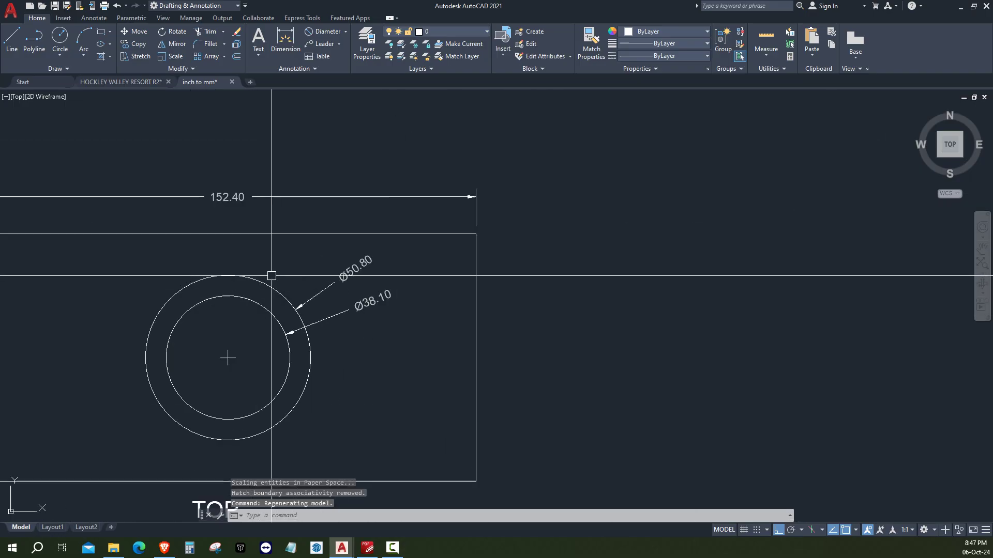
pyautogui.moveTo(270, 278); pyautogui.dragTo(457, 296, button='middle')
pyautogui.moveTo(427, 243); pyautogui.dragTo(330, 231, button='middle')
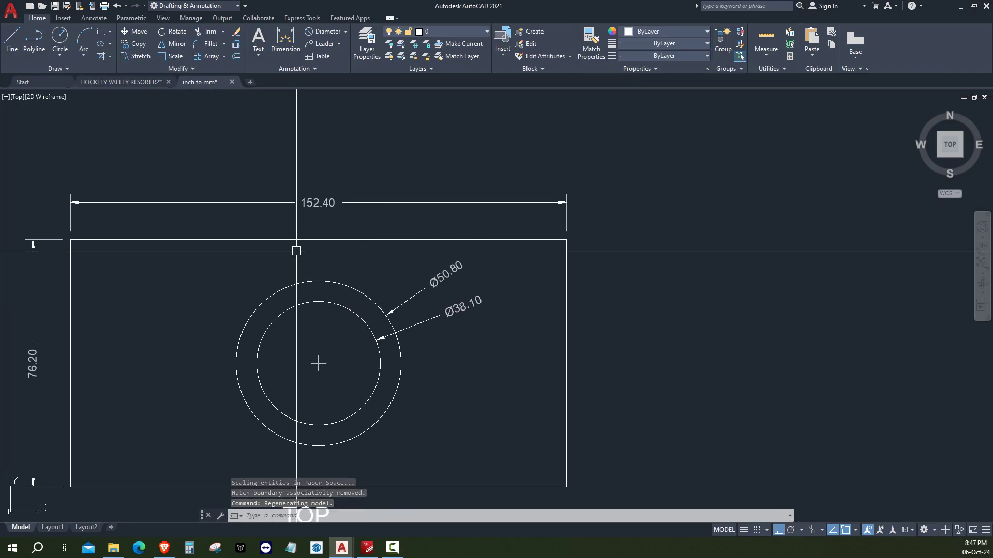
pyautogui.scroll(-1, 300, 259)
pyautogui.scroll(-5, 274, 281)
pyautogui.scroll(4, 277, 281)
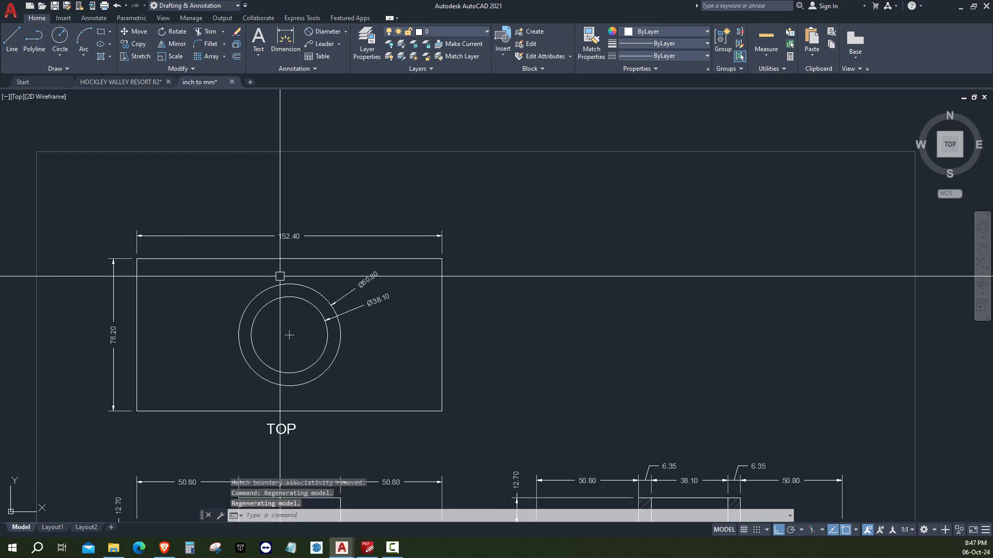
pyautogui.scroll(-1, 214, 271)
pyautogui.moveTo(214, 271); pyautogui.dragTo(271, 288, button='middle')
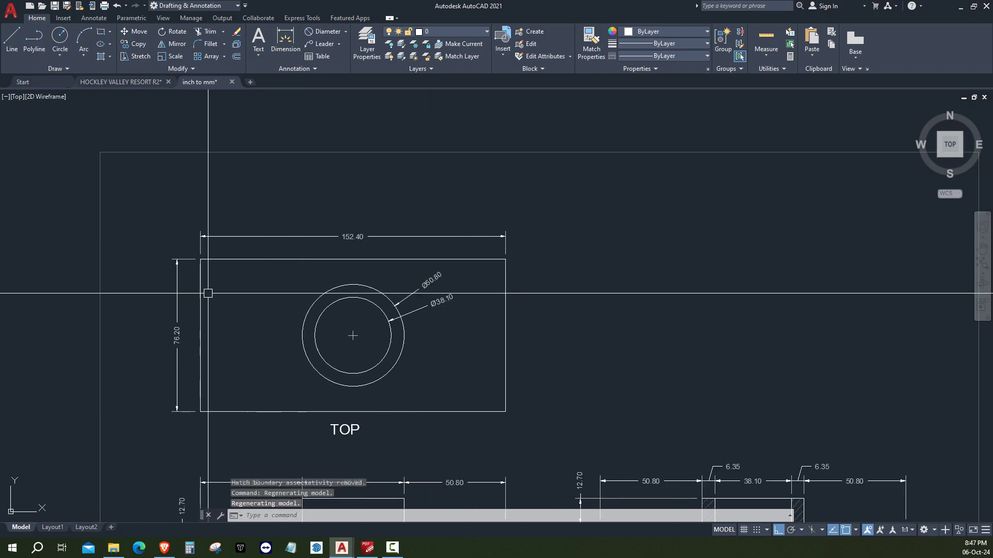
pyautogui.scroll(3, 207, 288)
pyautogui.scroll(2, 438, 208)
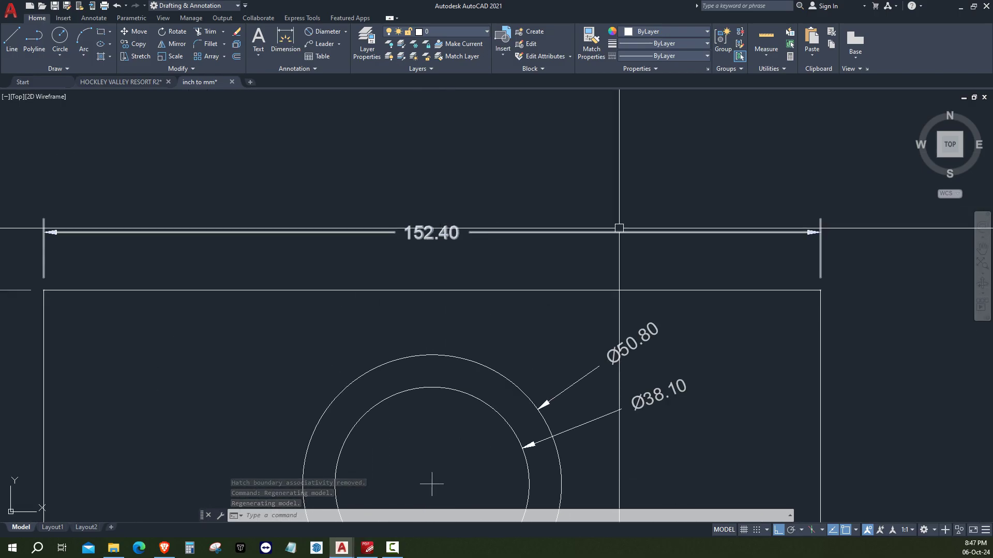
pyautogui.scroll(-2, 462, 285)
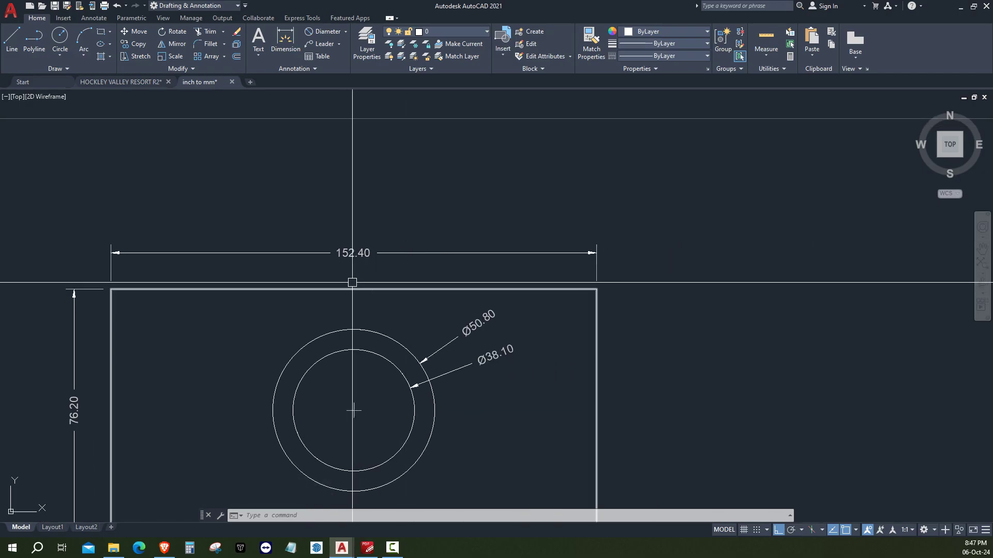
pyautogui.scroll(2, 300, 259)
pyautogui.moveTo(310, 227); pyautogui.dragTo(344, 236, button='middle')
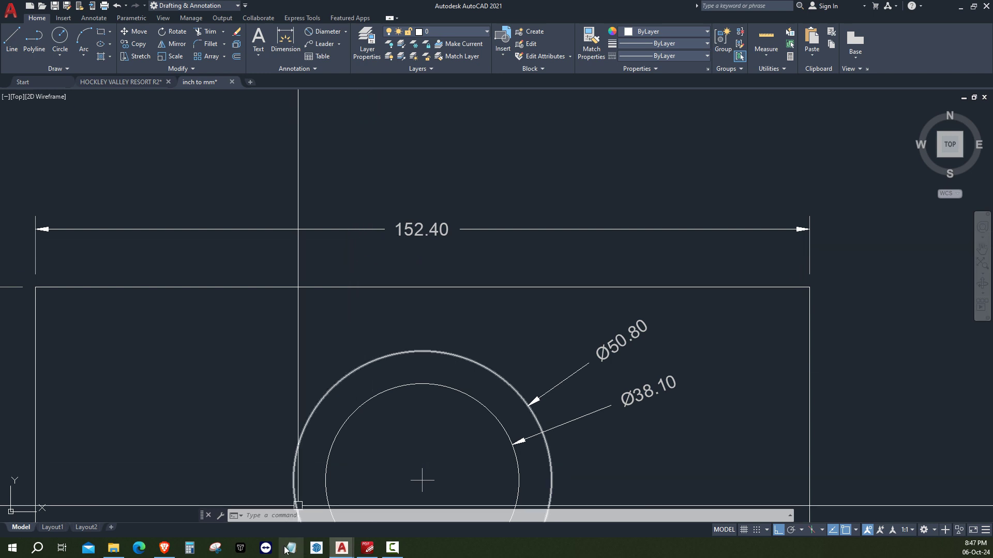
pyautogui.click(191, 549)
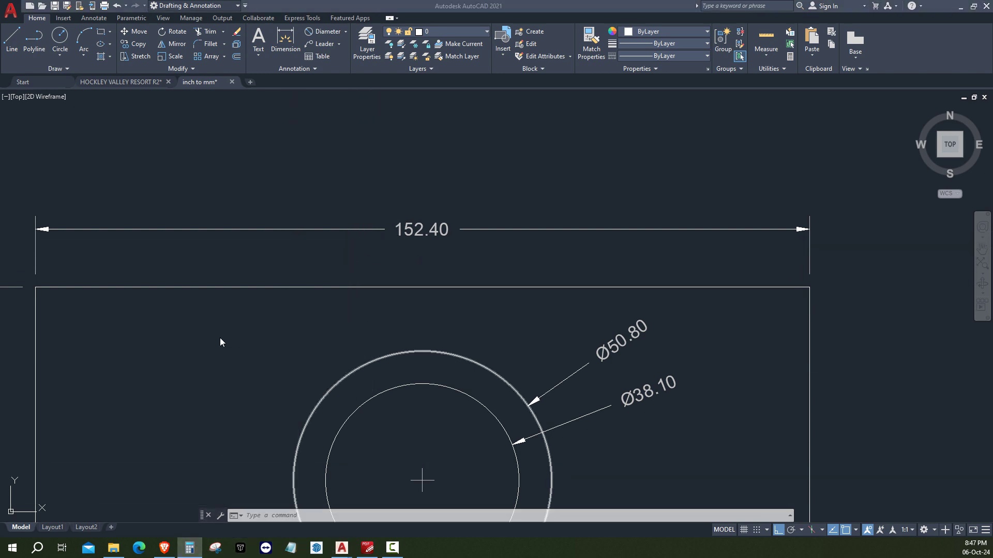
pyautogui.click(401, 177)
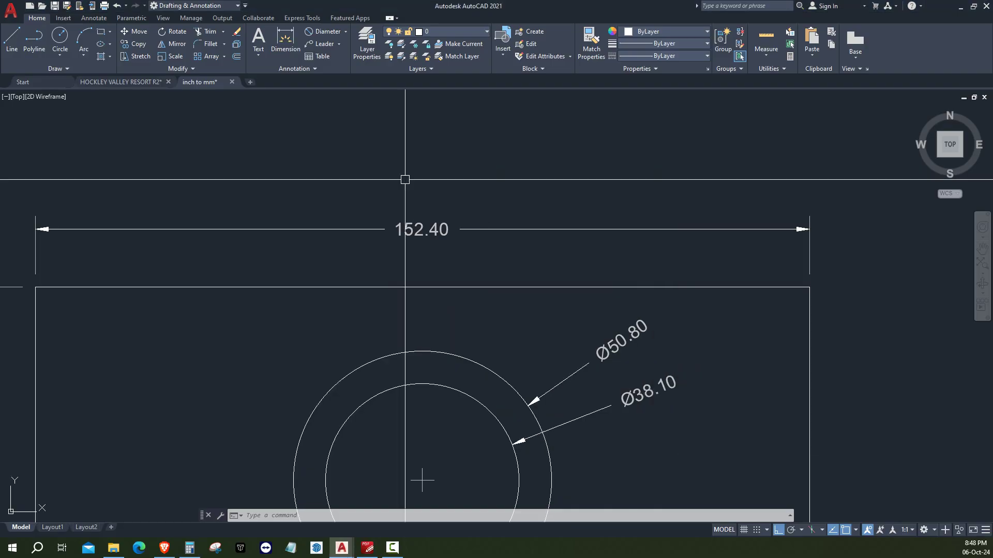
pyautogui.scroll(-4, 454, 248)
pyautogui.scroll(-1, 488, 222)
pyautogui.scroll(-1, 488, 222)
pyautogui.scroll(3, 405, 228)
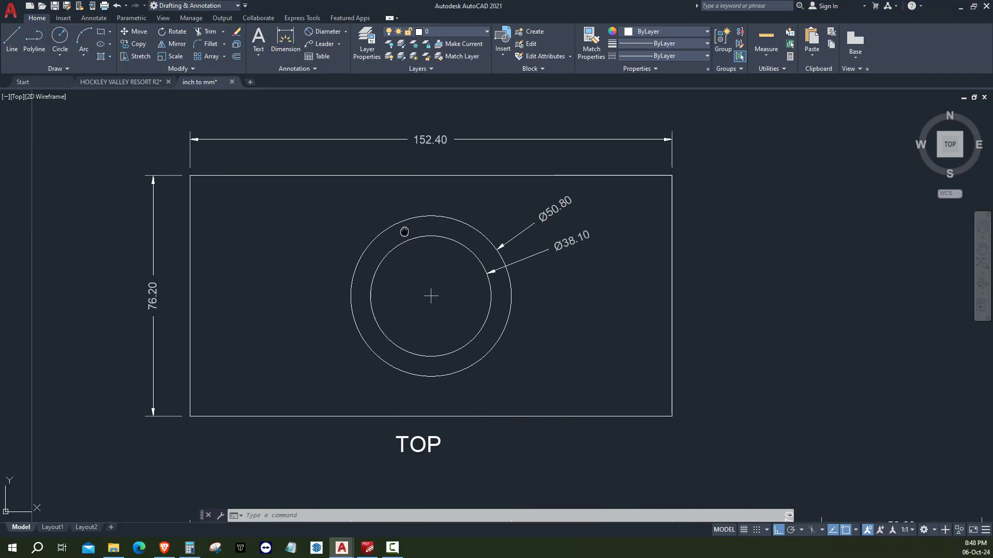
pyautogui.scroll(-2, 331, 207)
pyautogui.moveTo(333, 203); pyautogui.dragTo(295, 215, button='middle')
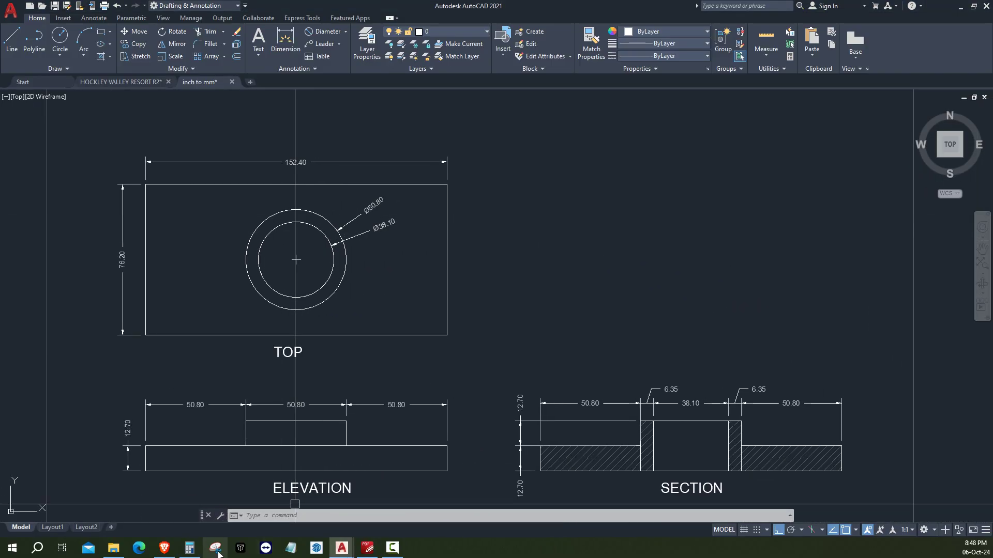
# In Calculator, compute 152.4 ÷ 6 to confirm it equals 25.4.
pyautogui.click(189, 554)
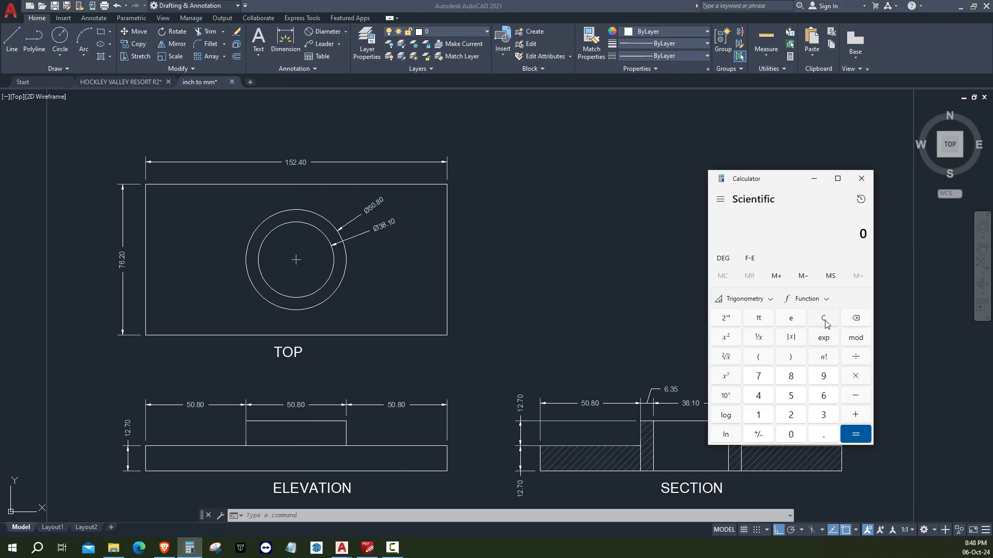
pyautogui.write('6')
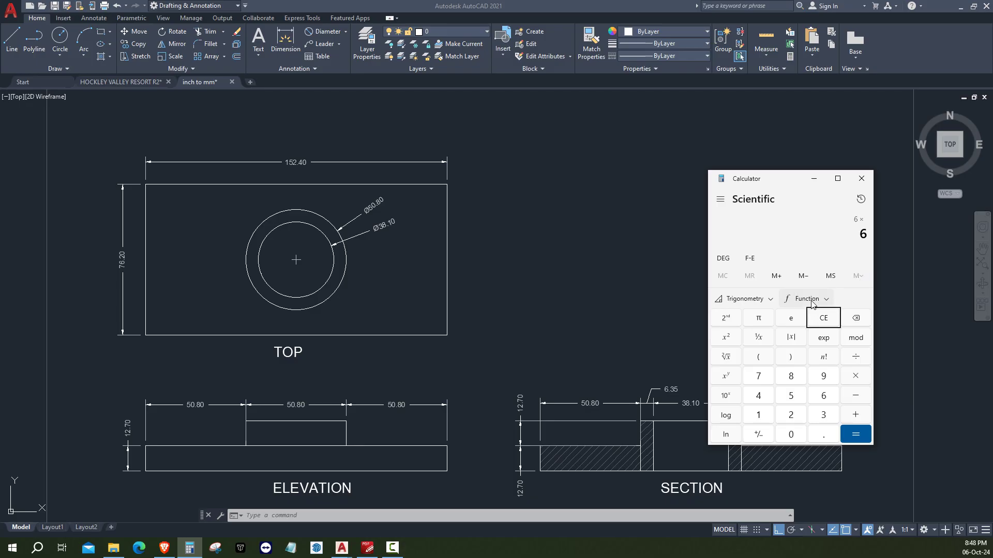
pyautogui.click(824, 318)
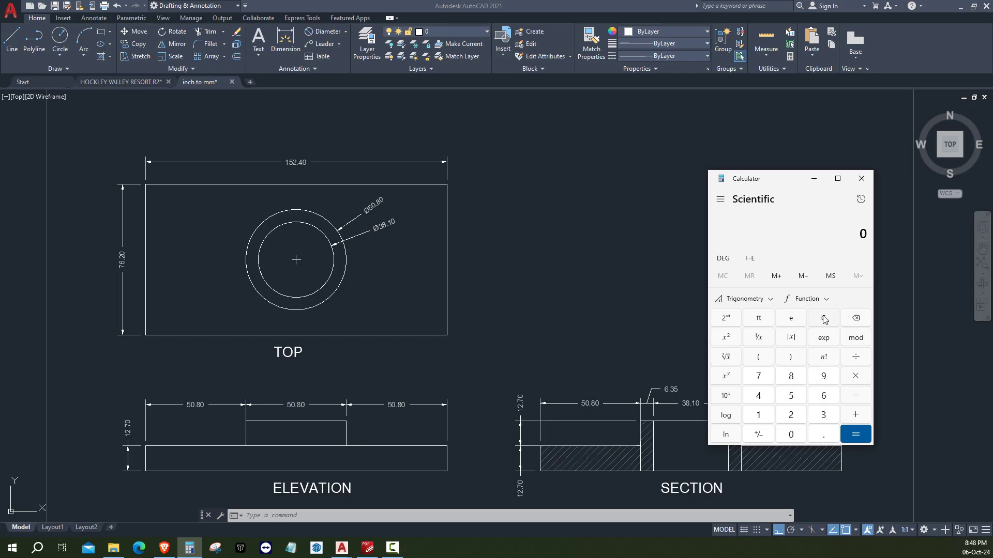
pyautogui.write('152')
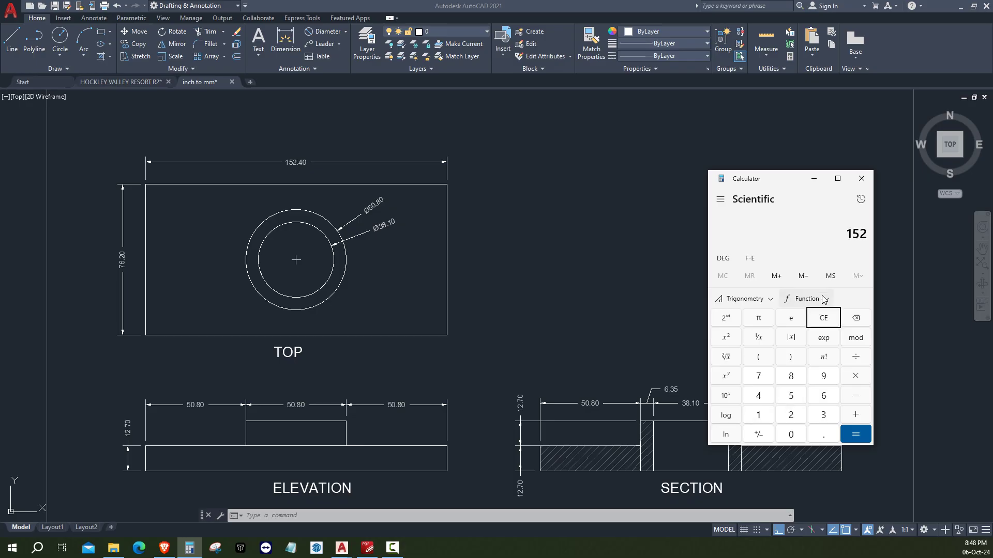
pyautogui.write('.40')
pyautogui.write('/')
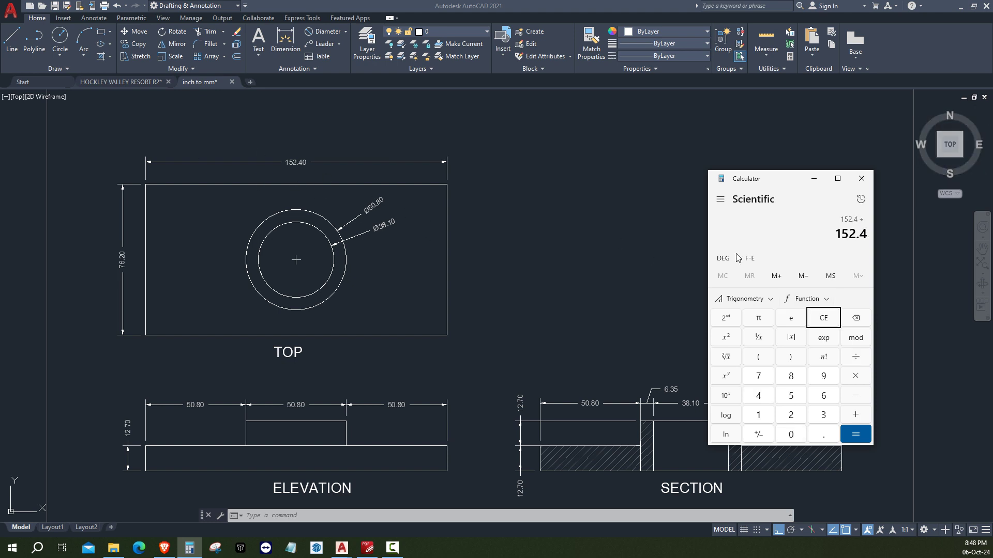
pyautogui.write('6')
pyautogui.press('Return')
# Compute 25.4 × 3 to confirm it equals 76.2.
pyautogui.click(824, 319)
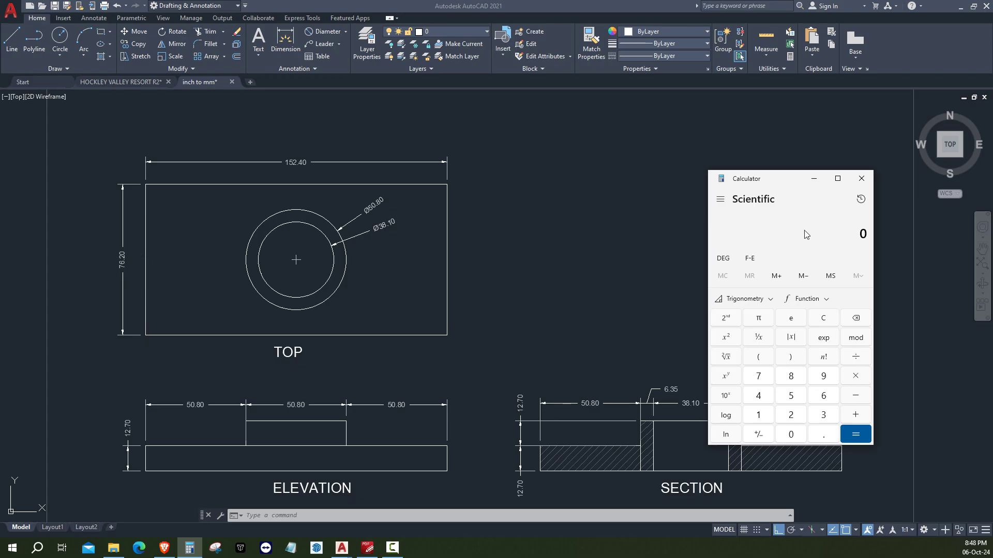
pyautogui.write('25.')
pyautogui.write('4')
pyautogui.write('*')
pyautogui.write('3')
pyautogui.press('Return')
# Return to AutoCAD and zoom around the elevation view's millimetre dimensions.
pyautogui.click(358, 379)
pyautogui.scroll(4, 315, 414)
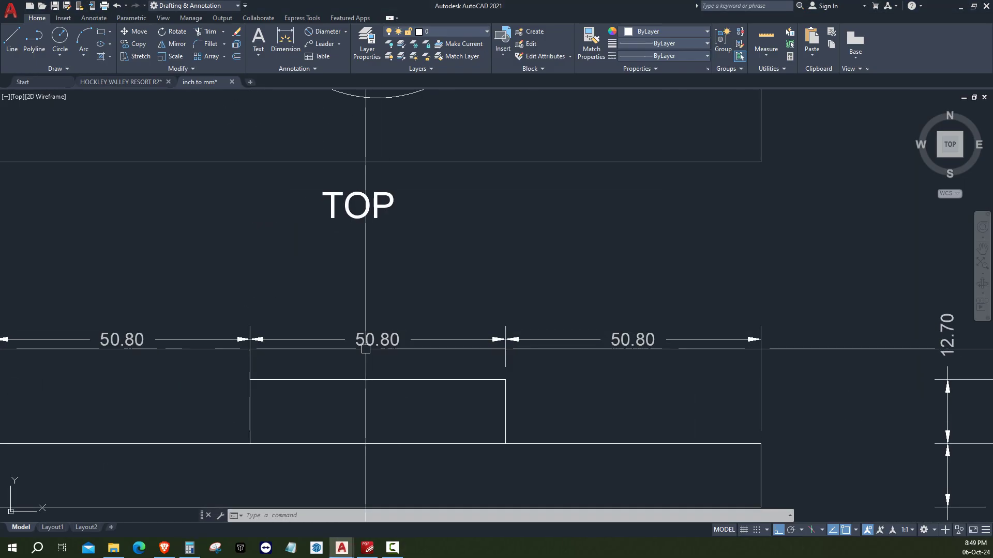
pyautogui.scroll(2, 362, 344)
pyautogui.scroll(-2, 366, 349)
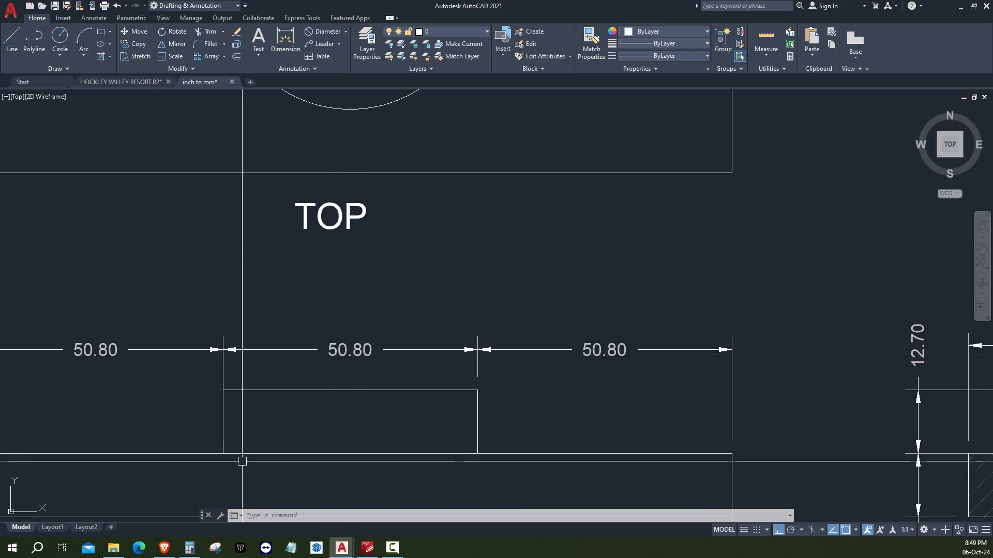
pyautogui.scroll(-4, 363, 386)
pyautogui.scroll(1, 282, 393)
pyautogui.scroll(2, 282, 382)
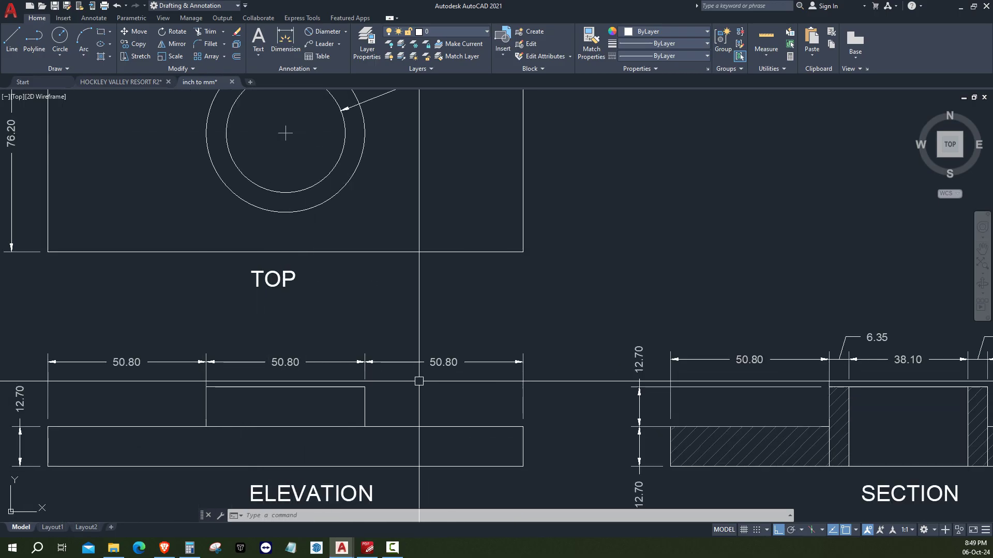
pyautogui.scroll(-6, 482, 371)
pyautogui.scroll(2, 431, 359)
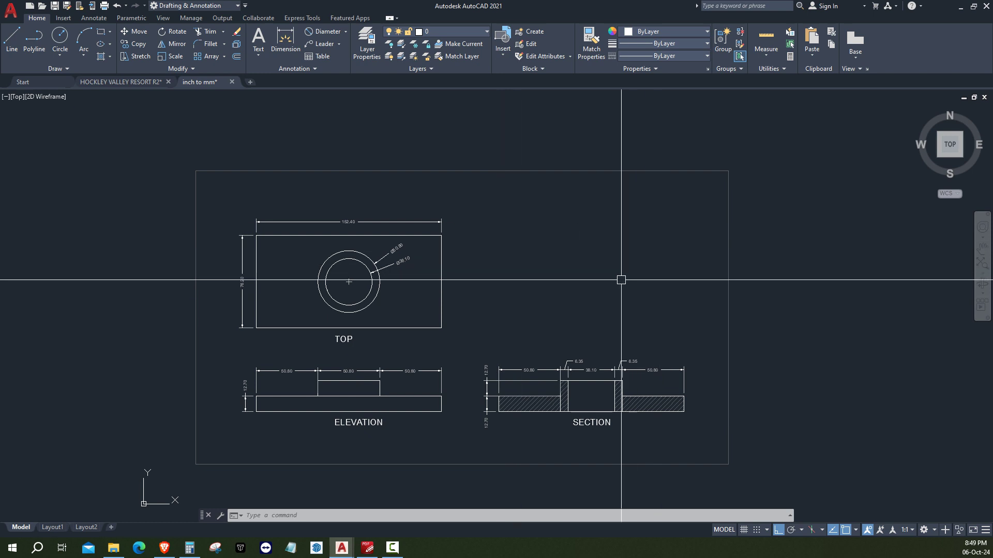
# Place a multiline text label reading 'DWGUNITS' to the right of the TOP view.
pyautogui.click(546, 265)
pyautogui.press('Escape')
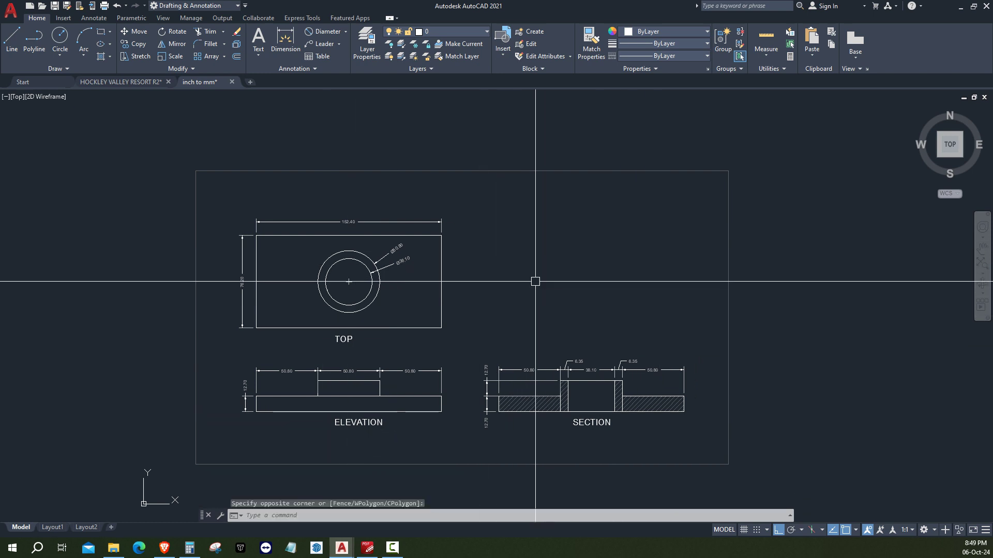
pyautogui.write('t')
pyautogui.press('Return')
pyautogui.click(485, 255)
pyautogui.click(765, 256)
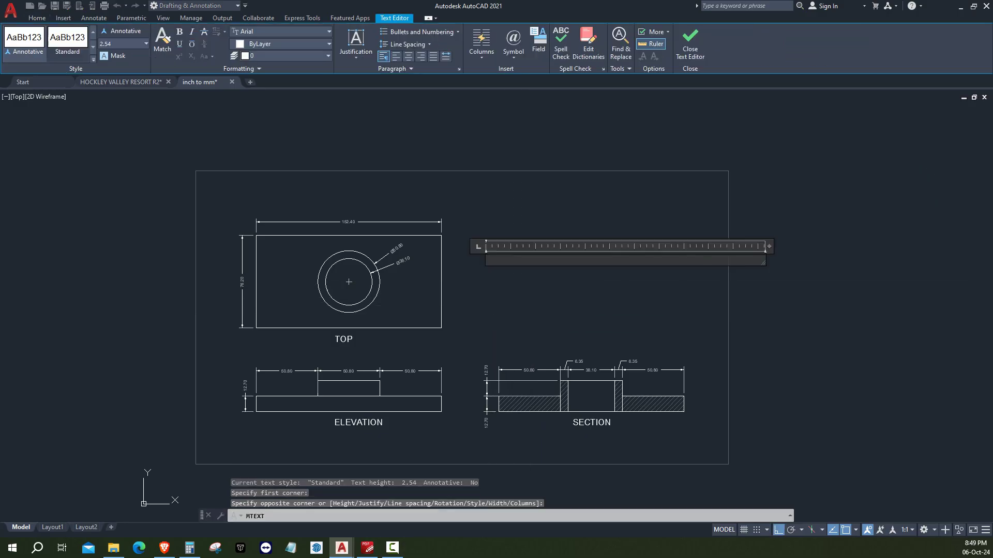
pyautogui.write('d')
pyautogui.press('BackSpace')
pyautogui.write('DW')
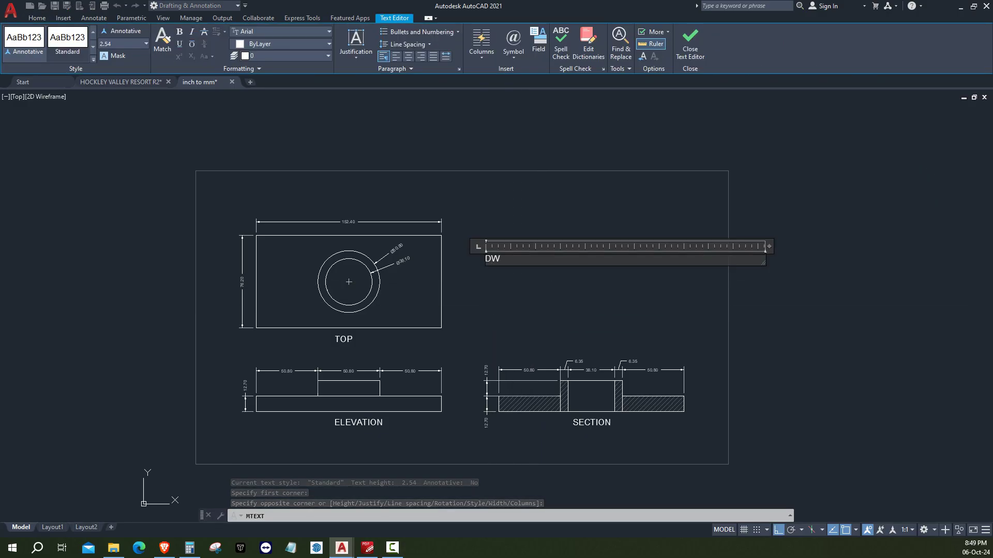
pyautogui.write('GUNITS')
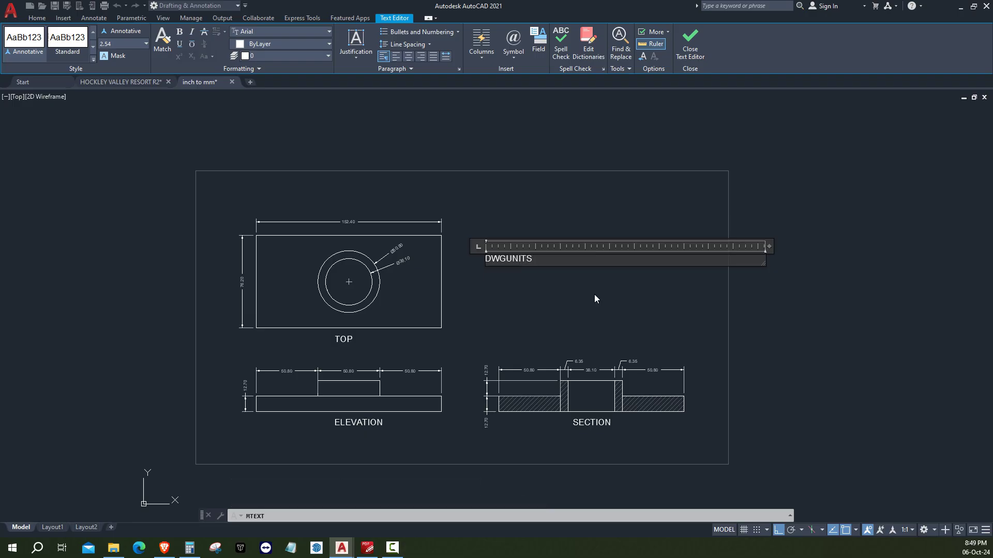
pyautogui.scroll(2, 538, 260)
pyautogui.doubleClick(455, 257)
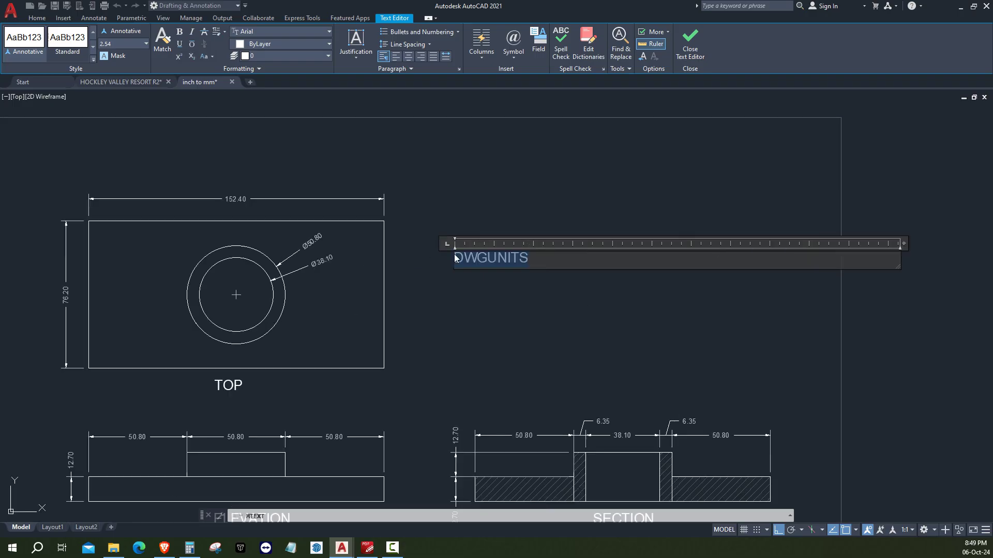
pyautogui.click(488, 284)
# Change the DWGUNITS label's text height to 5.08 and reframe the views around it.
pyautogui.scroll(2, 481, 272)
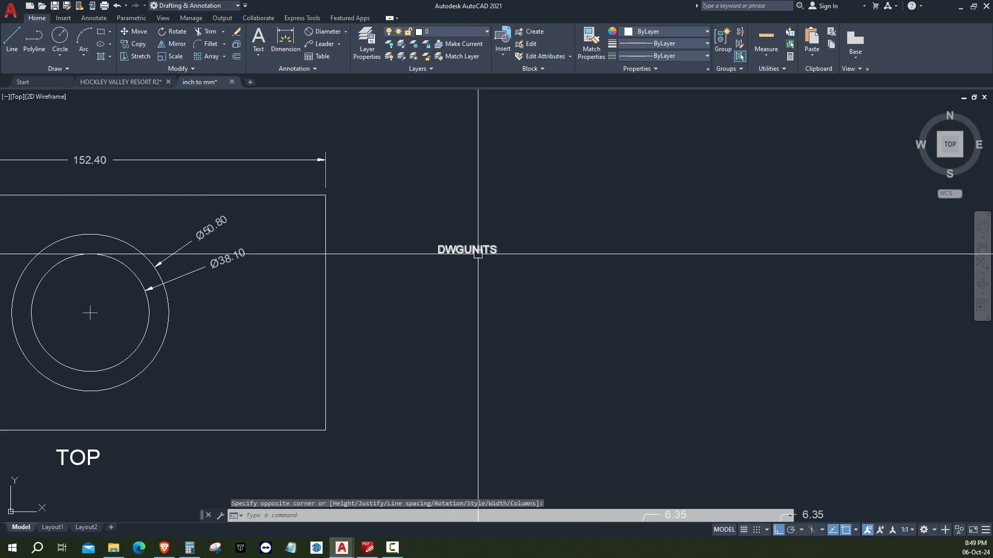
pyautogui.doubleClick(466, 250)
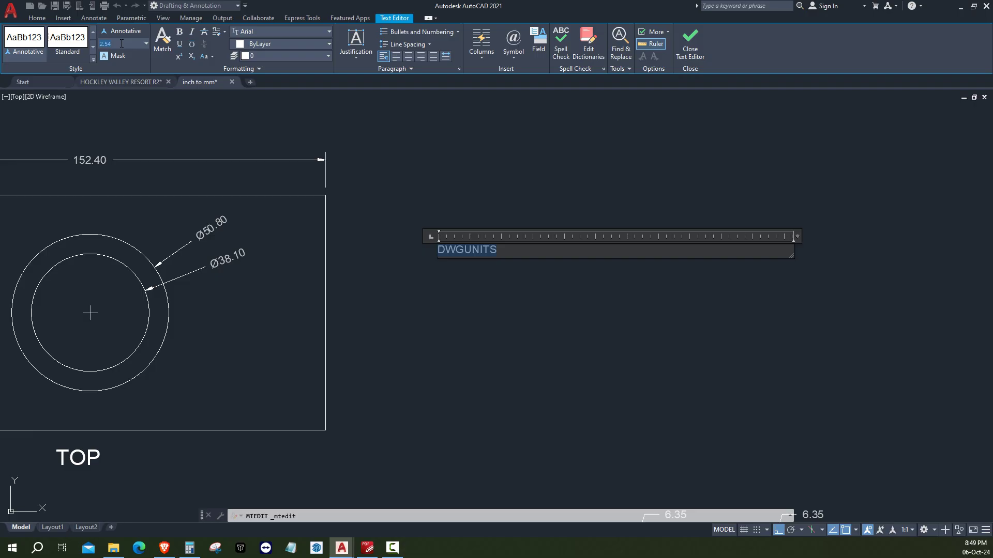
pyautogui.write('5')
pyautogui.press('Return')
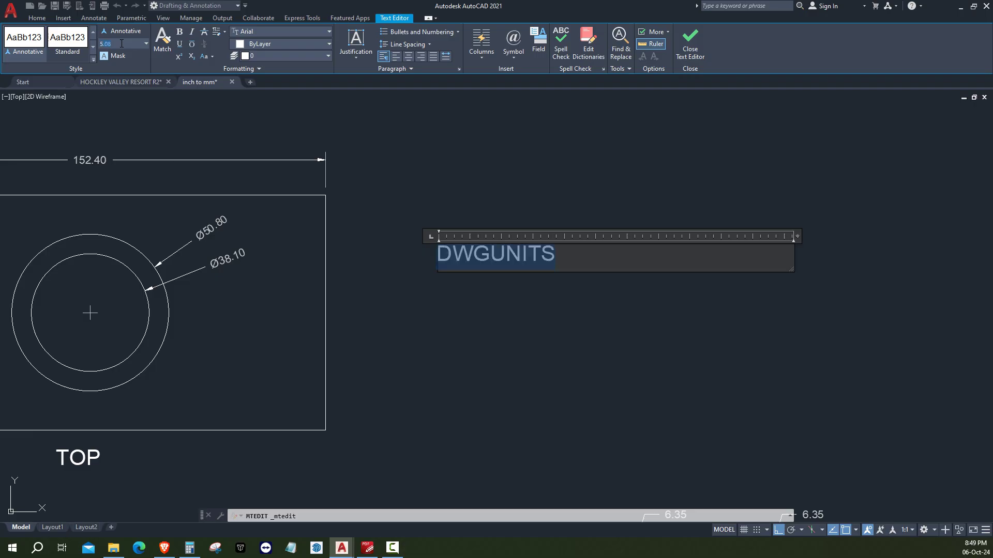
pyautogui.hotkey('ctrl', 'Return')
pyautogui.scroll(2, 439, 284)
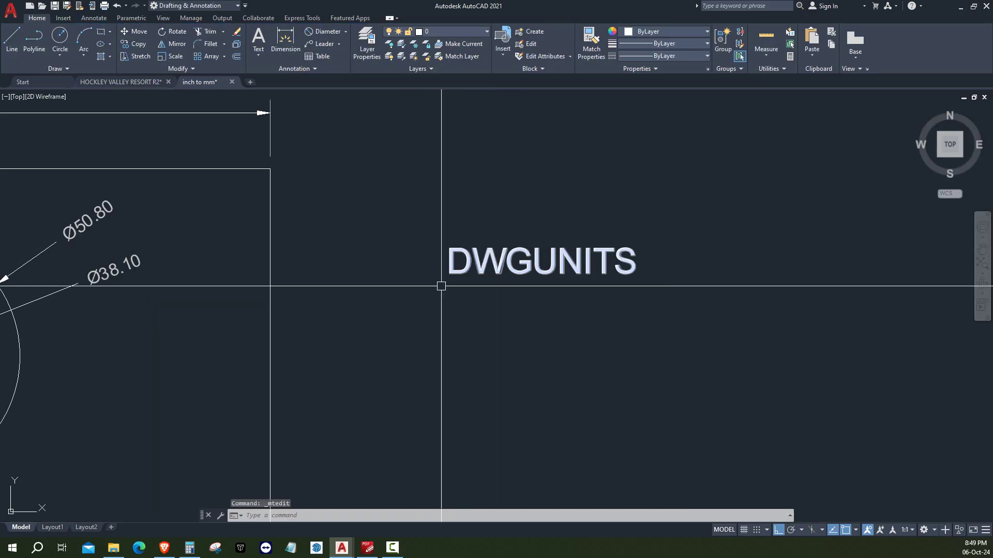
pyautogui.scroll(-6, 543, 290)
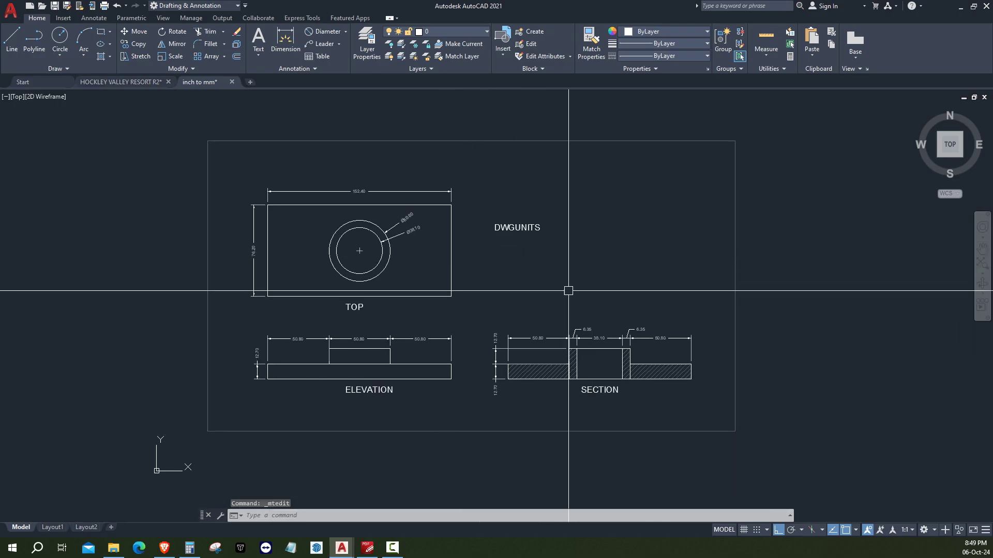
pyautogui.scroll(2, 453, 261)
pyautogui.moveTo(474, 257); pyautogui.dragTo(452, 241, button='middle')
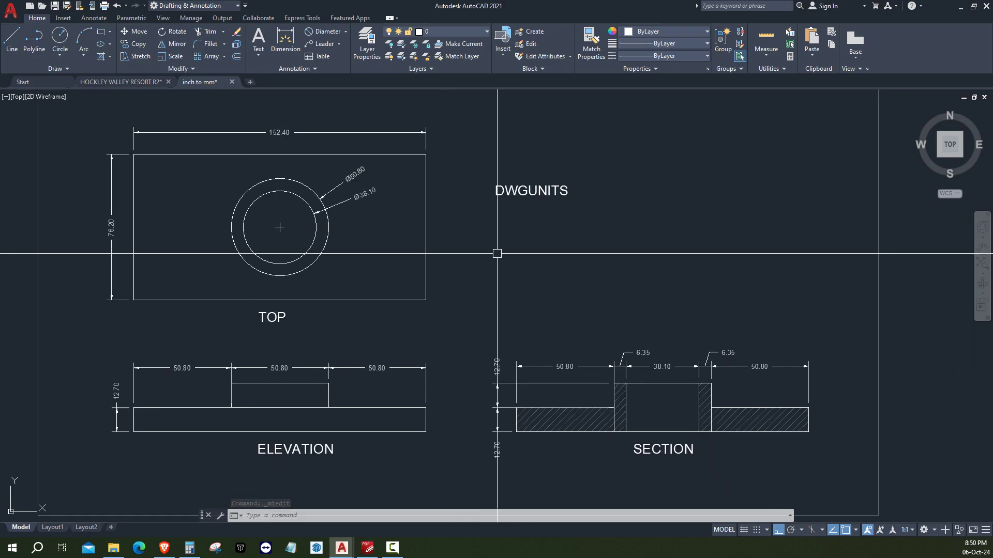